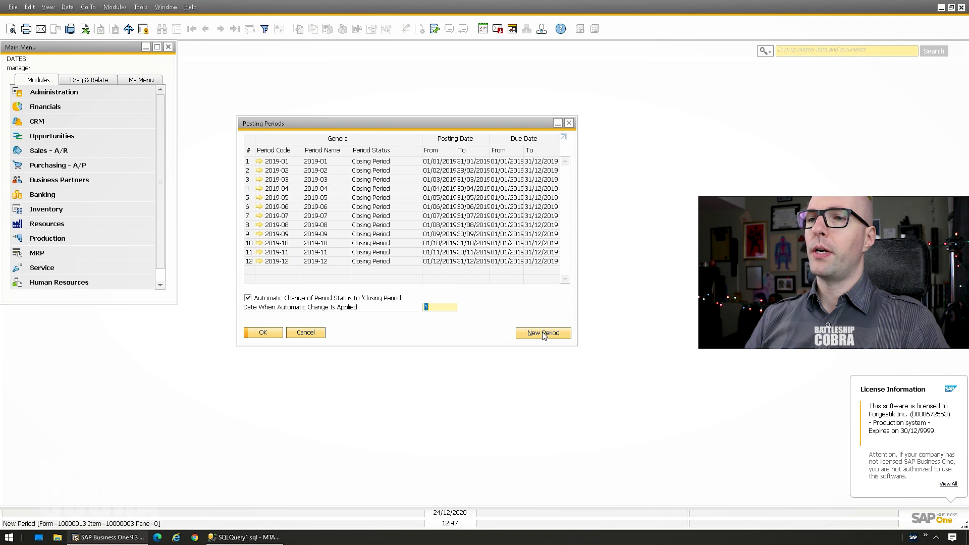
Step: Fill in a new posting period with code and name 2020, monthly sub-periods and a due date end of 31/12/2021
drag(419, 187, 299, 247)
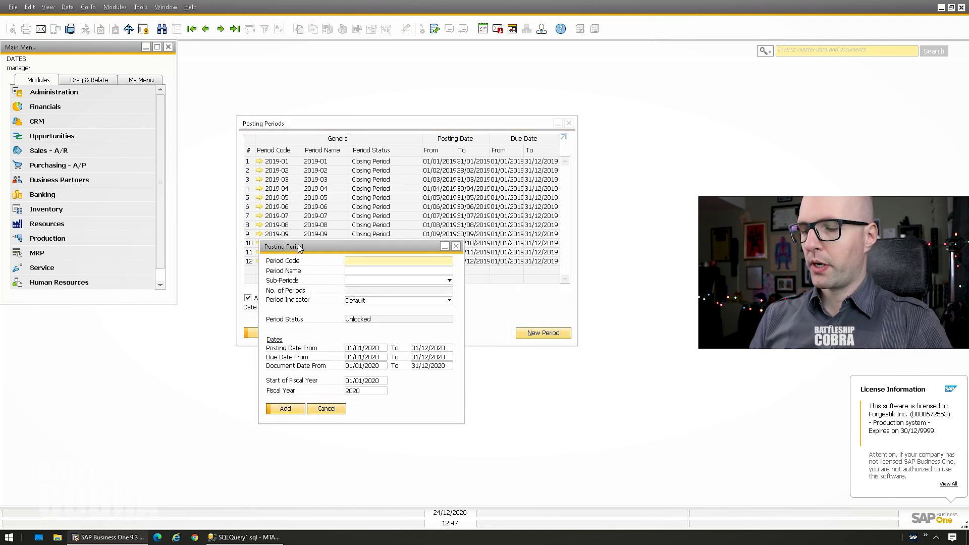
text(2020)
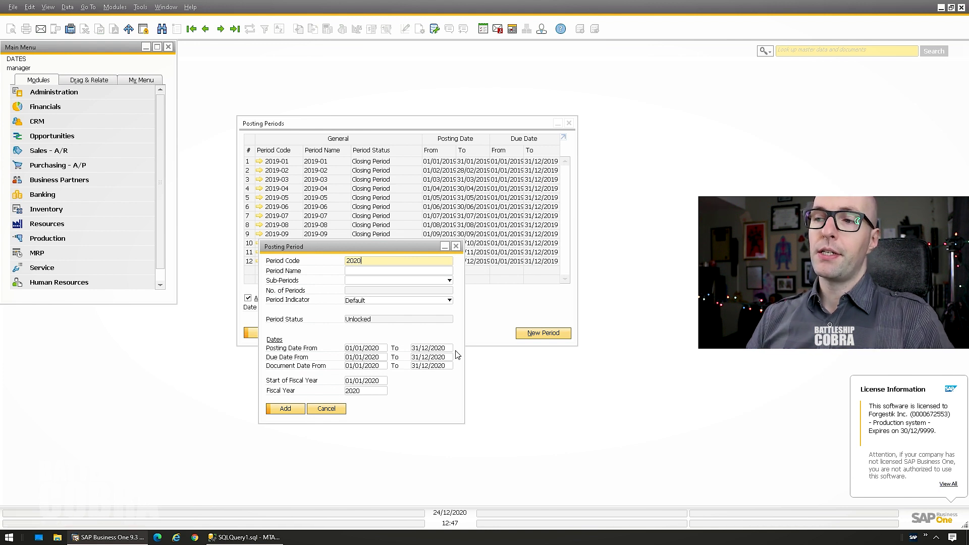
key(Tab)
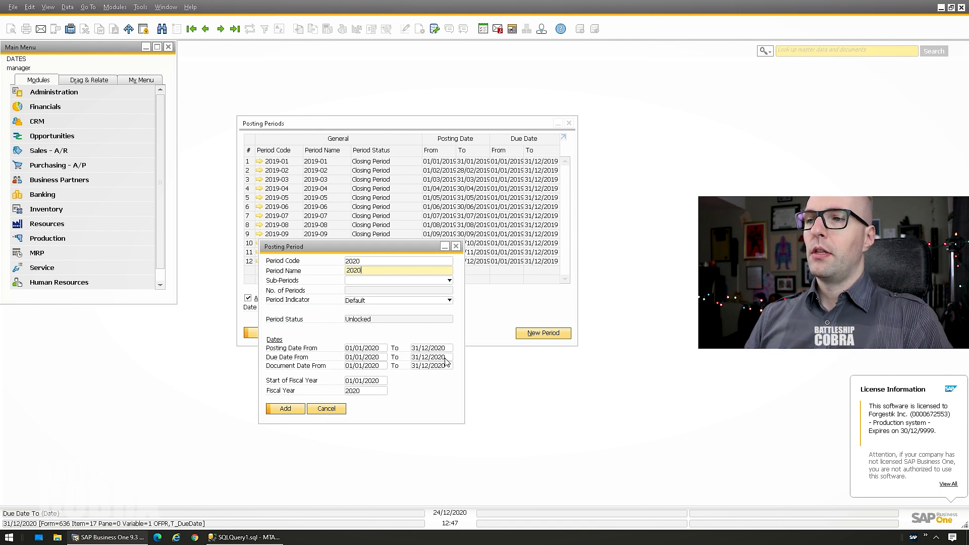
click(363, 282)
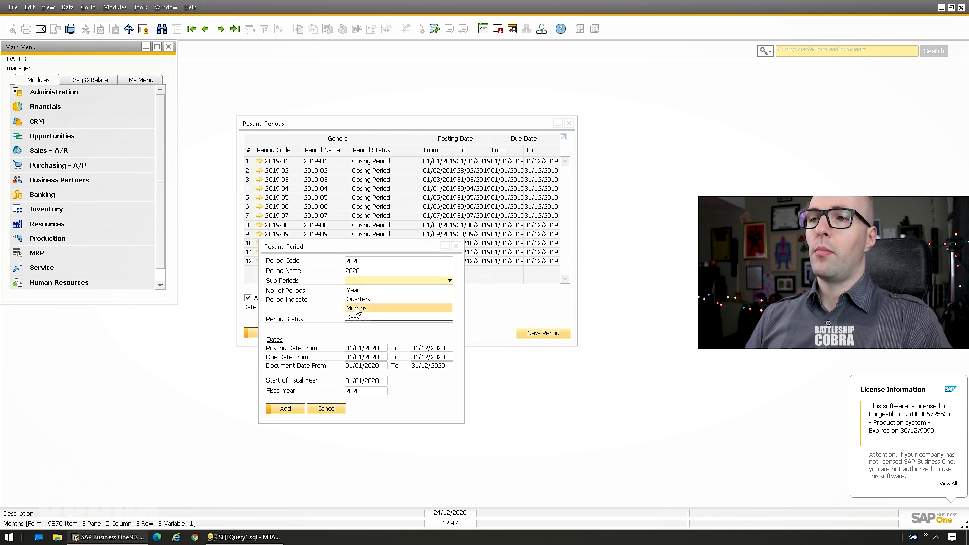
click(442, 357)
text(31/12/2021)
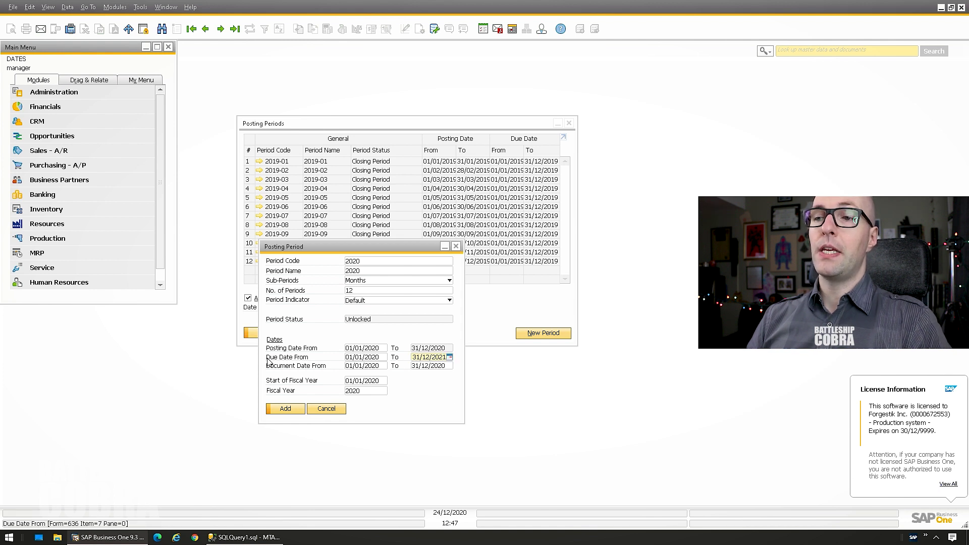
double_click(416, 356)
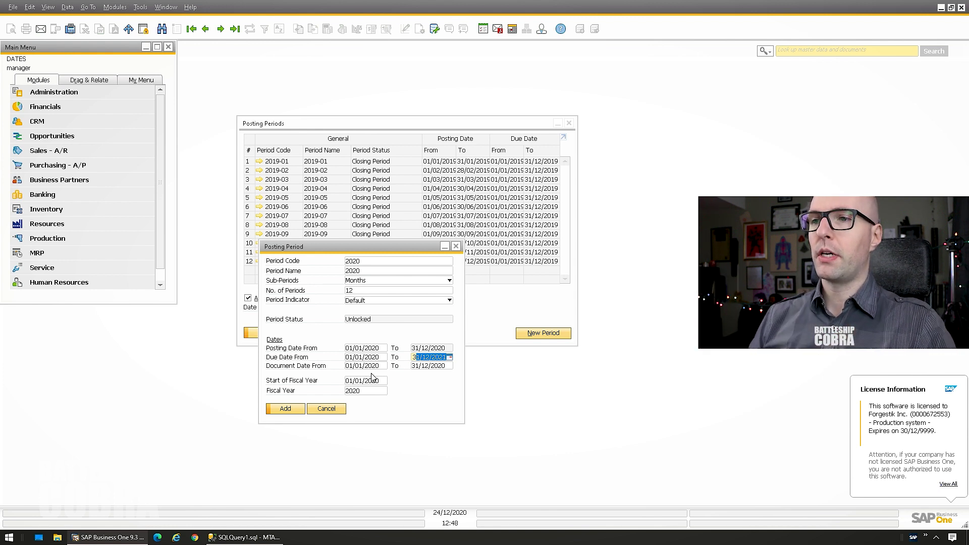
Step: Review the fiscal year, period code, period name and date range fields of the 2020 posting period
click(361, 391)
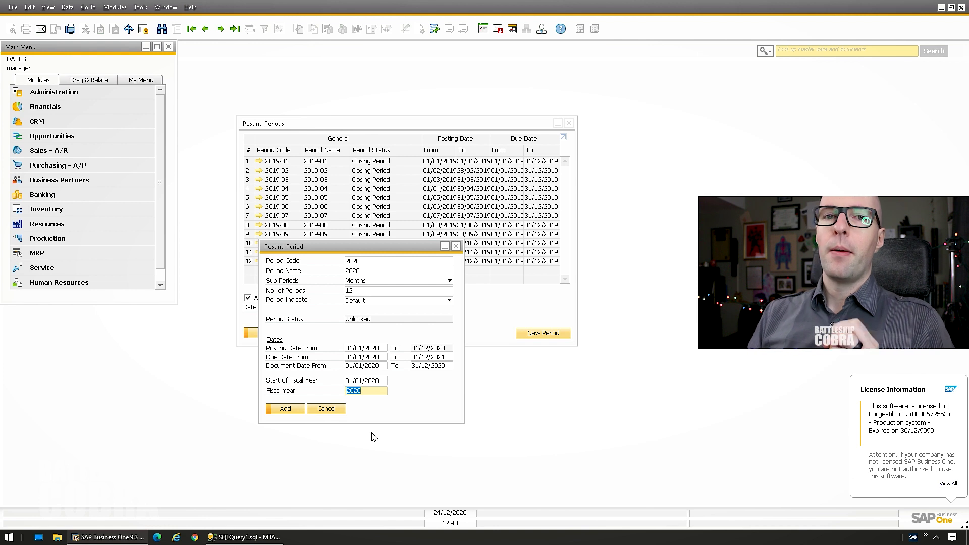
click(371, 262)
click(364, 272)
click(365, 262)
click(364, 273)
click(355, 391)
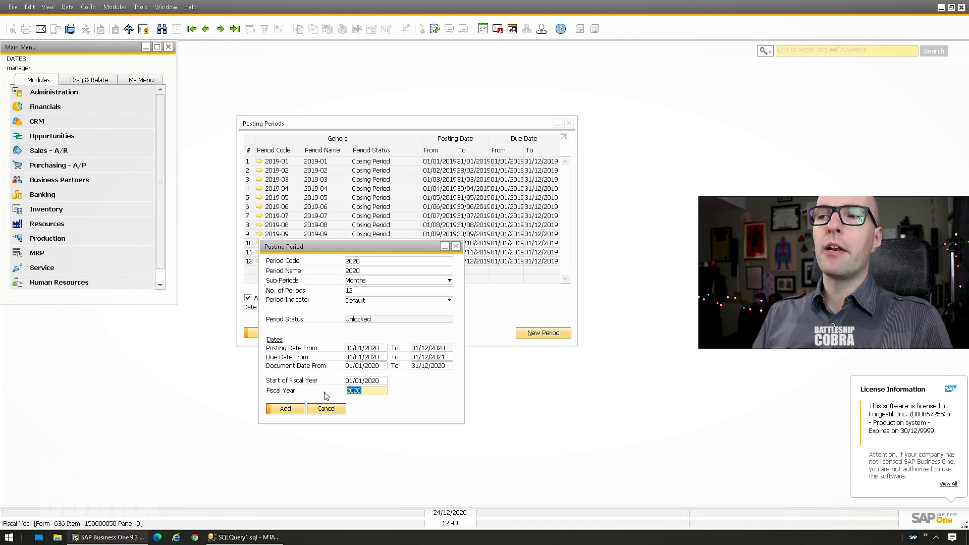
click(374, 357)
click(375, 350)
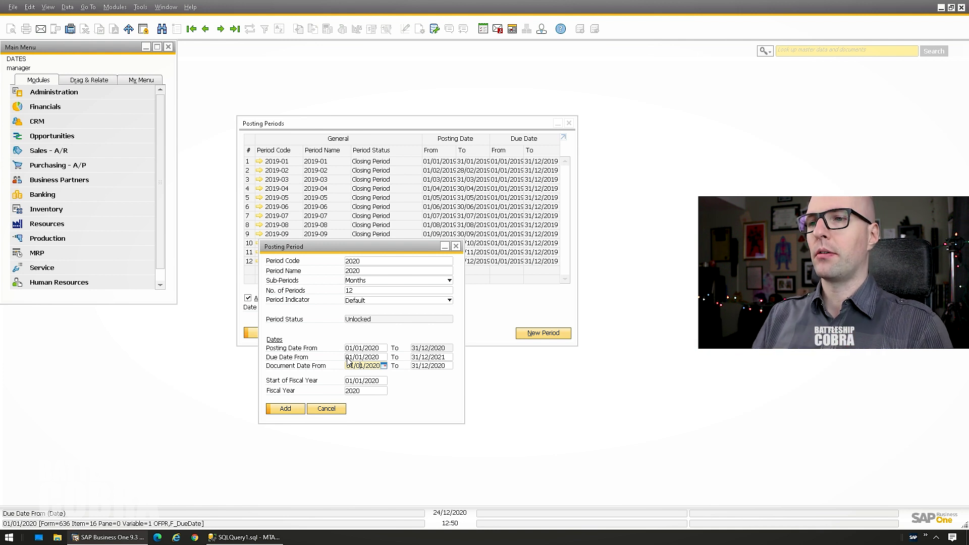
Step: Add the 2020 posting period to the posting periods list
key(Tab)
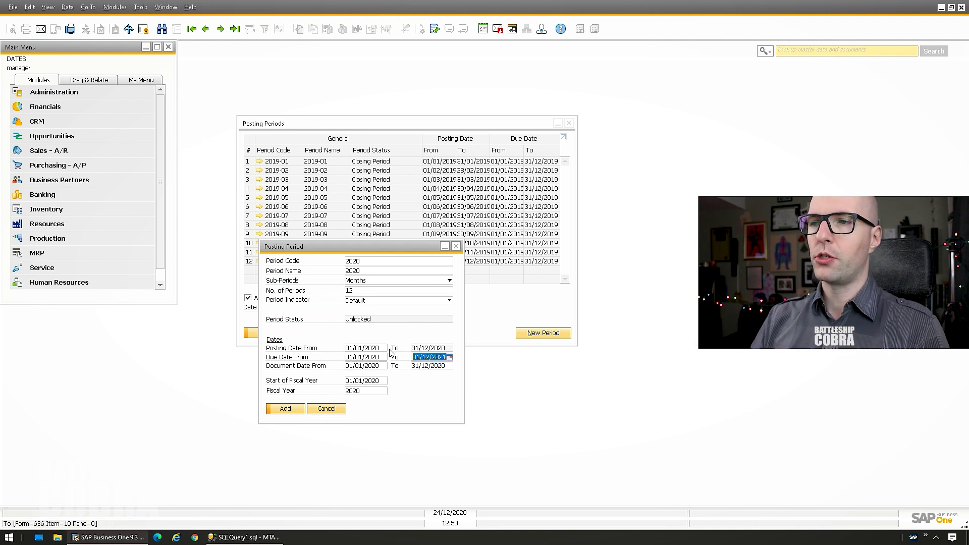
drag(300, 257, 261, 206)
click(243, 359)
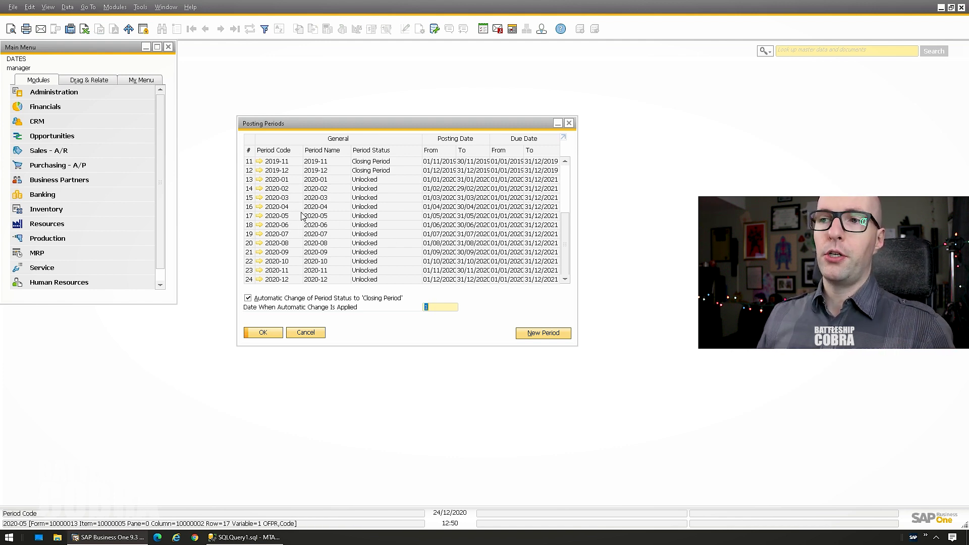
Step: Add a new posting period with code and name 2021 and monthly sub-periods, keeping the default dates
click(536, 335)
text(2021)
key(Tab)
key(Tab)
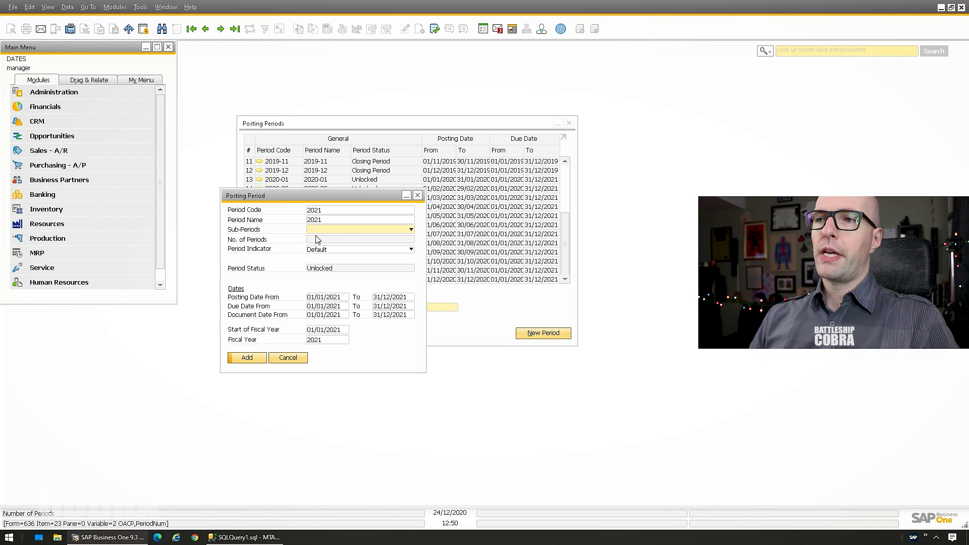
click(325, 338)
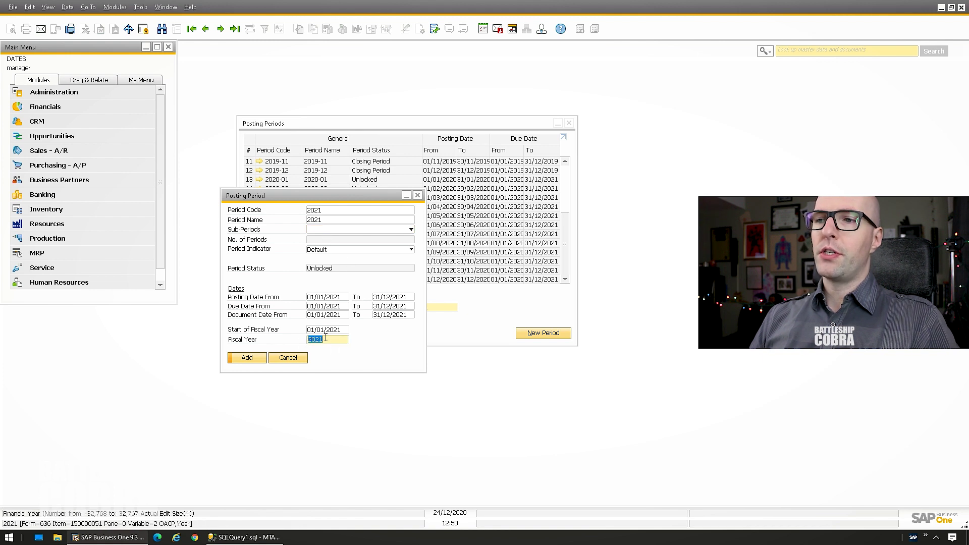
click(331, 230)
click(325, 257)
click(249, 357)
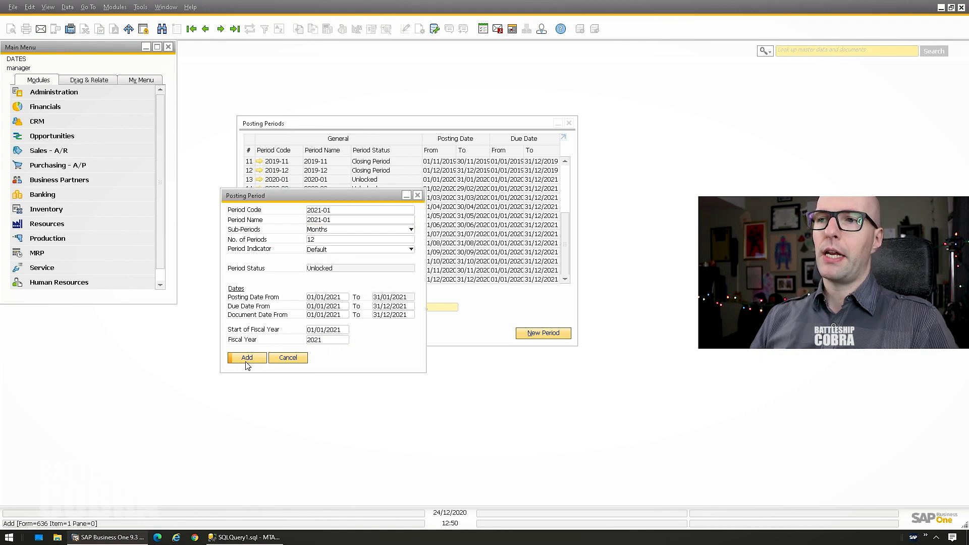
Step: Start a new posting period with code and name 2022 and monthly sub-periods
click(522, 334)
text(2022)
key(Tab)
text(2022)
key(Tab)
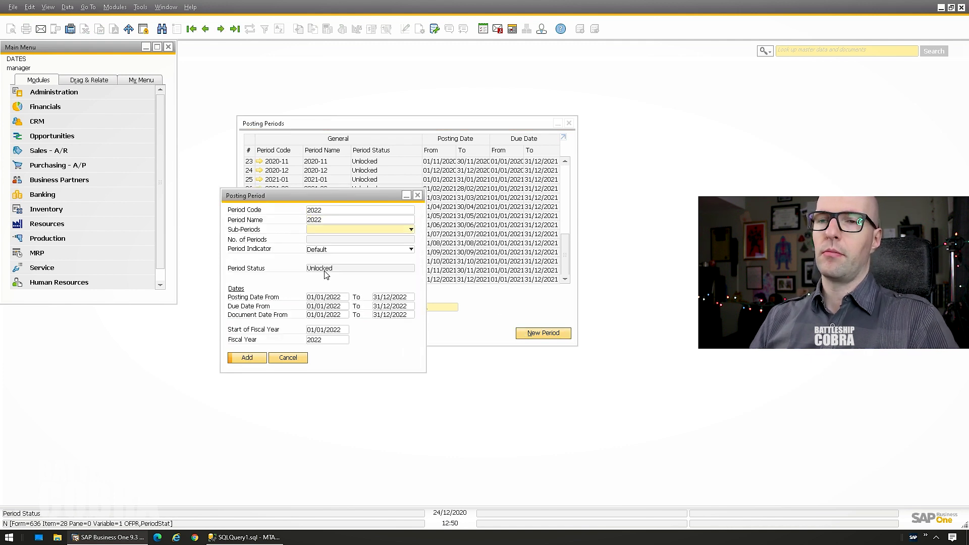
click(334, 230)
click(321, 255)
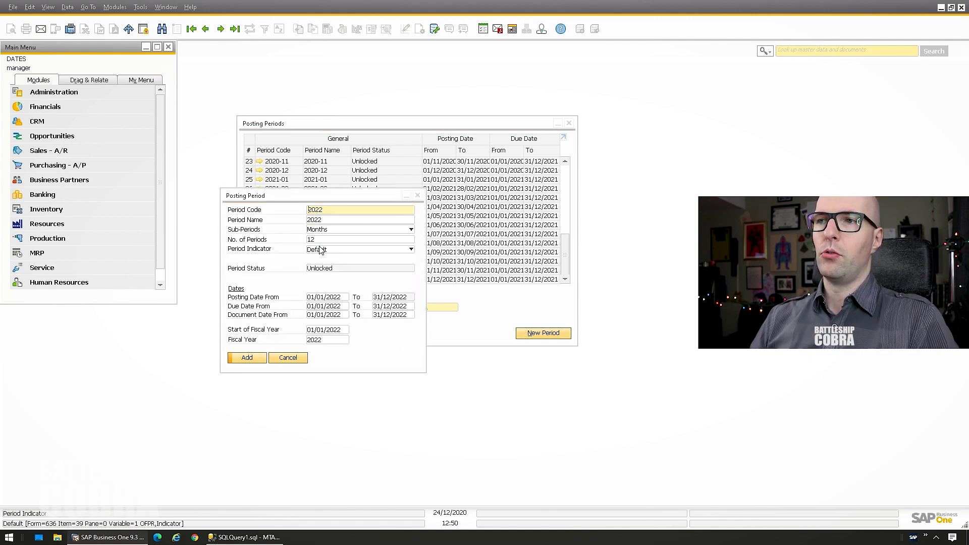
Step: Set the due date end of the 2022 posting period to 31/12/2023 and add the period
double_click(326, 340)
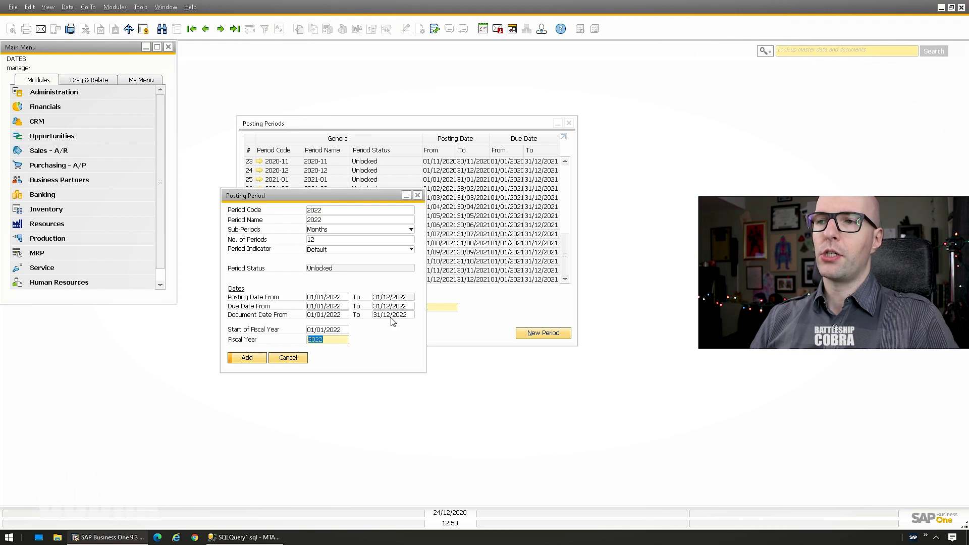
click(406, 306)
click(406, 306)
key(BackSpace)
text(3)
key(Tab)
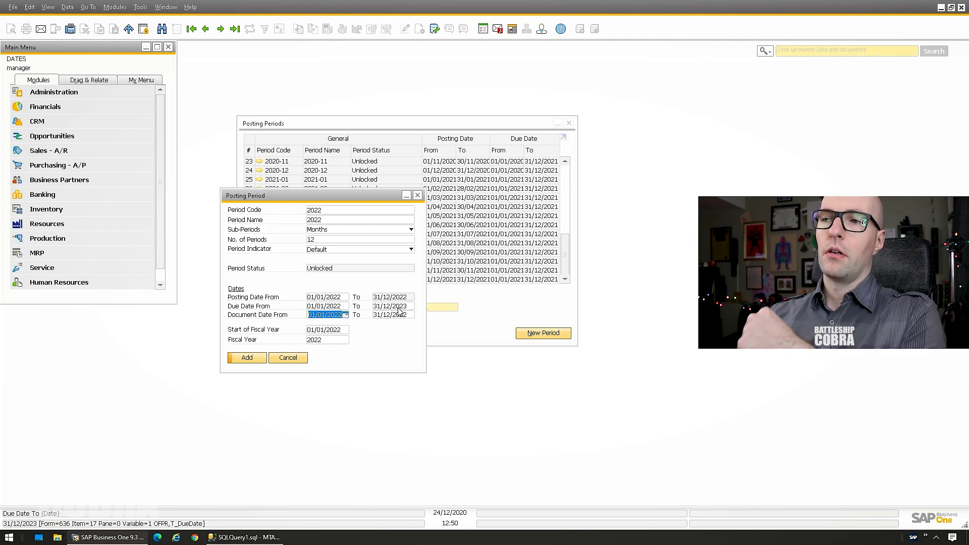
click(247, 357)
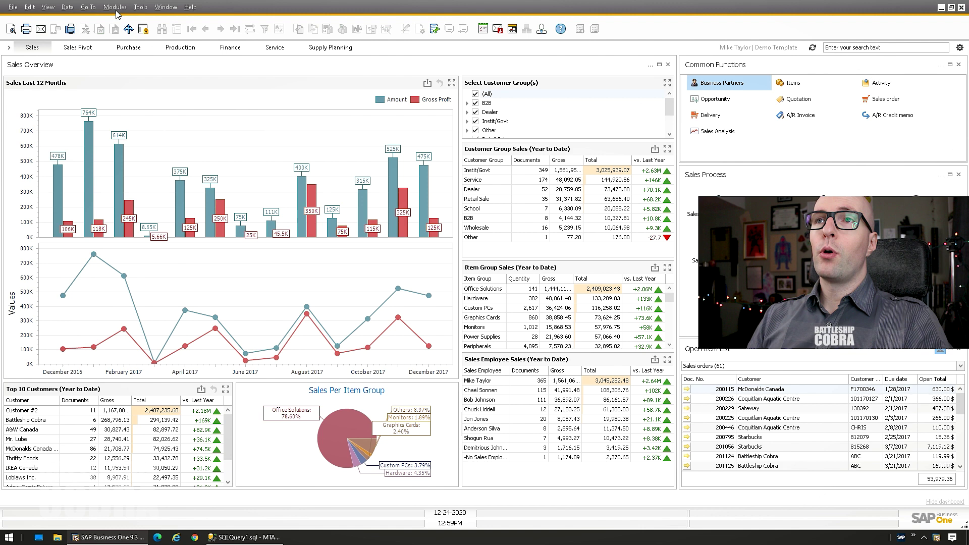
Step: Start a new A/R invoice for the customer Battleship Cobra
click(116, 8)
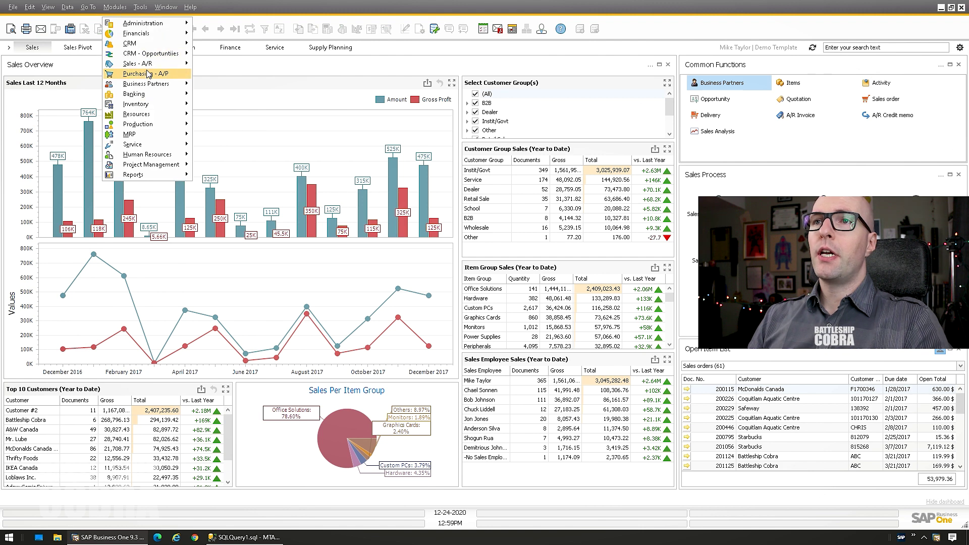
mouse_move(149, 64)
click(226, 145)
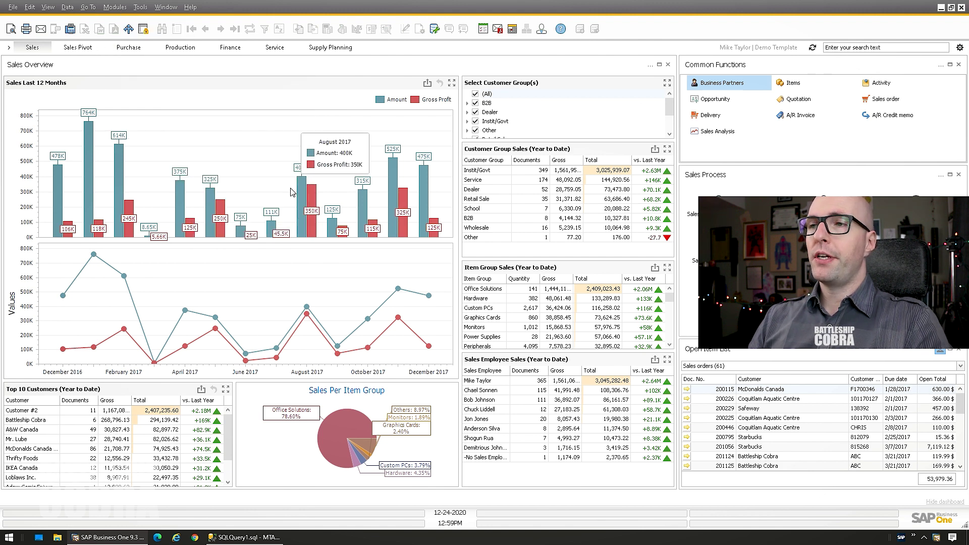
text(C001000)
key(Tab)
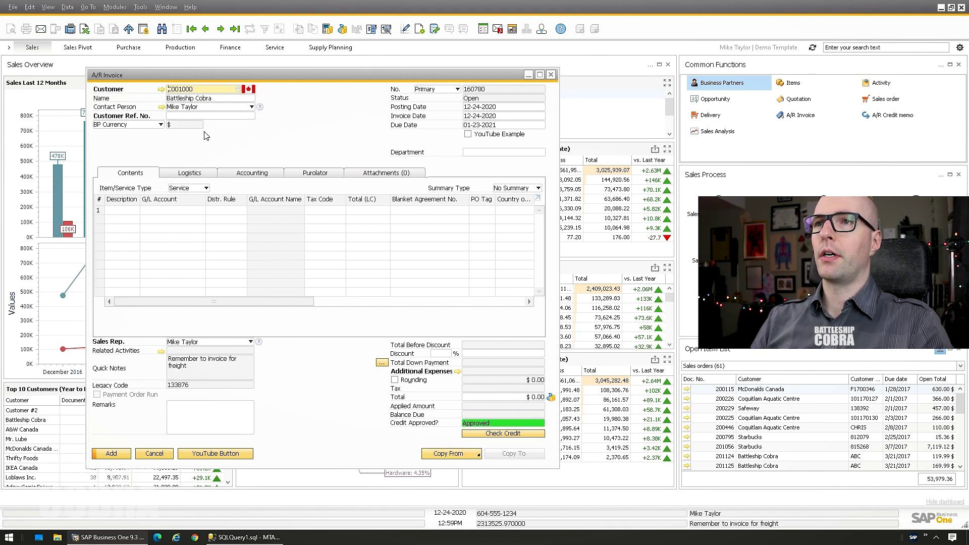
Step: Enter a service line described as Test on the Sales - Survival G/L account with a total of 10,000
click(362, 281)
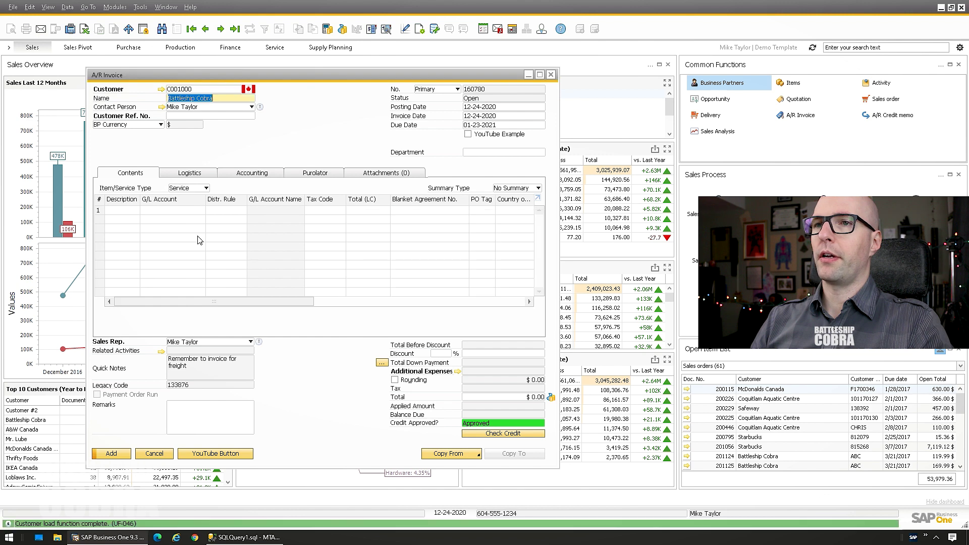
text(Test)
key(Tab)
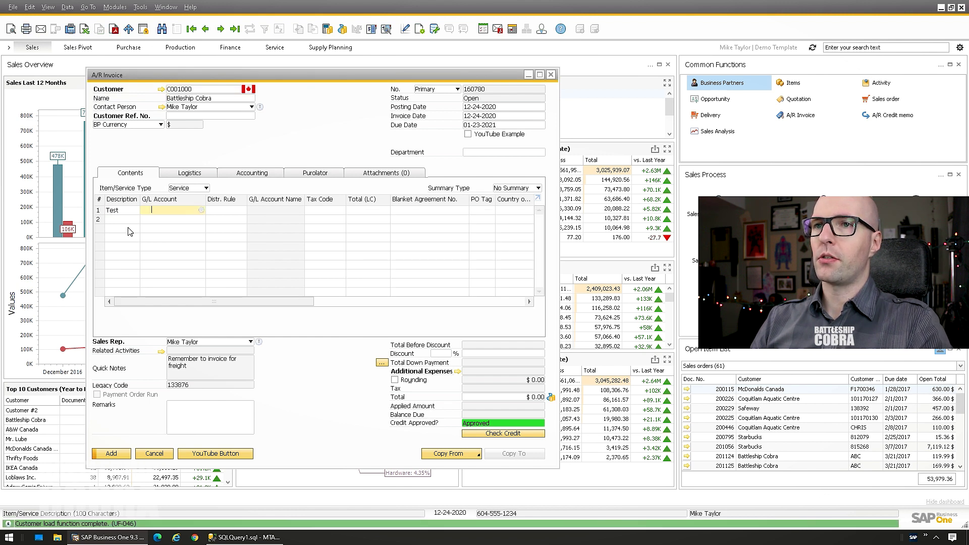
text(4)
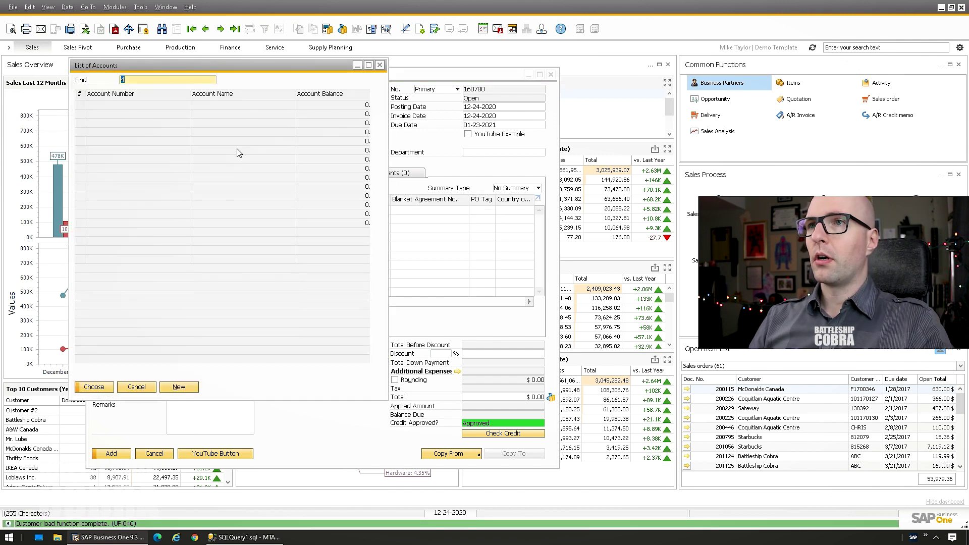
double_click(219, 105)
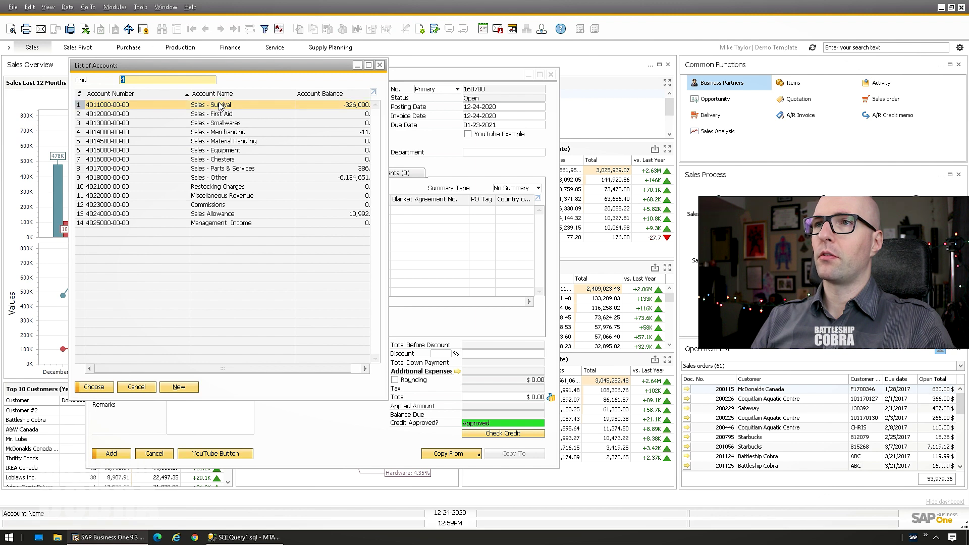
key(Tab)
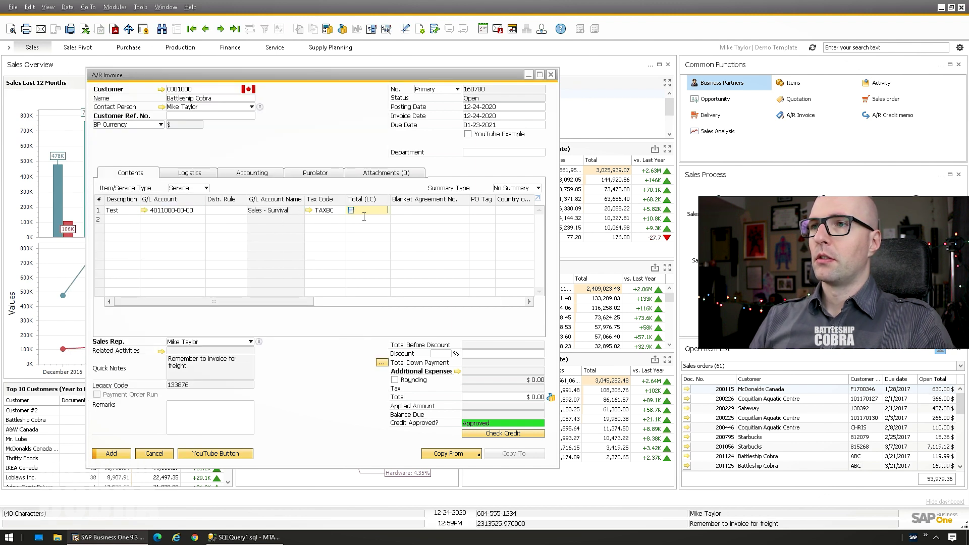
text(10000)
key(Tab)
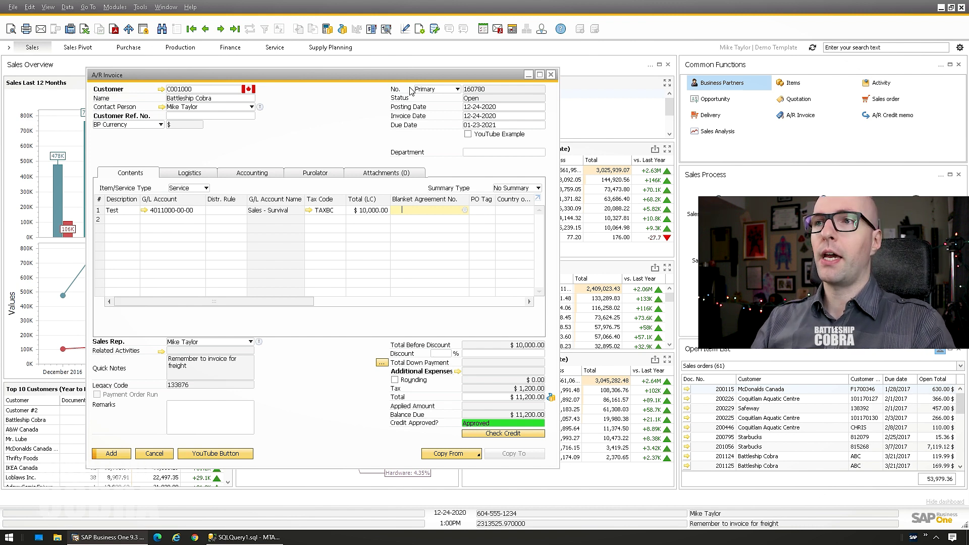
Step: Try to add the A/R invoice and check its due date
click(104, 456)
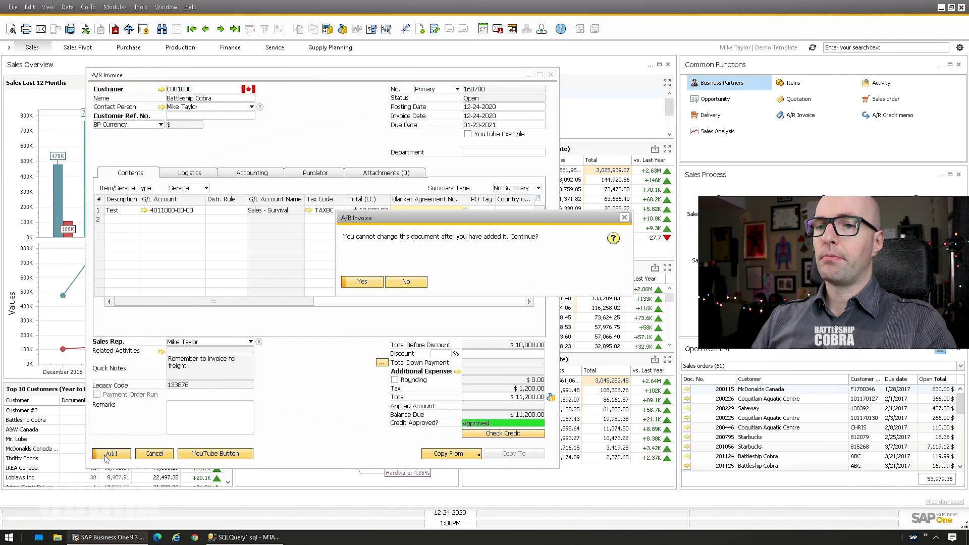
click(363, 285)
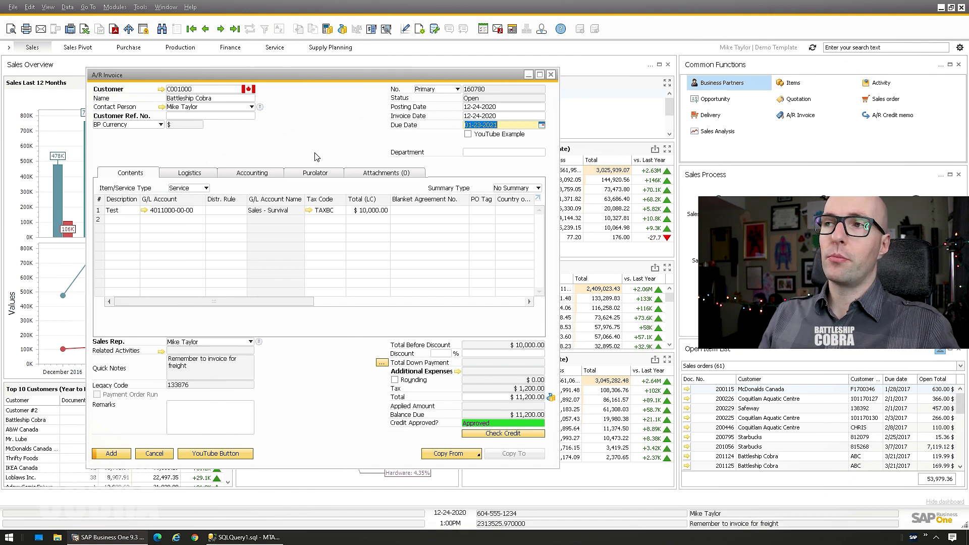
click(505, 125)
drag(505, 126, 212, 137)
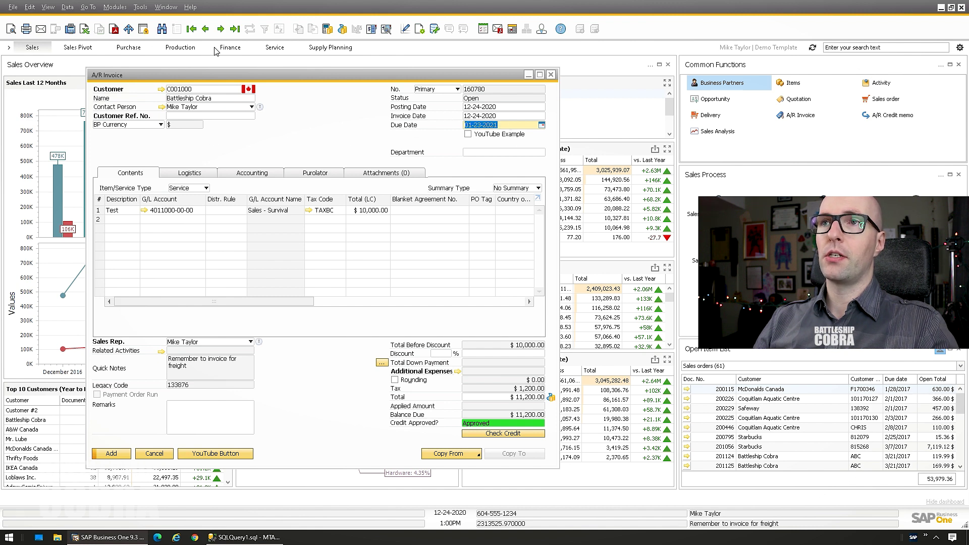
Step: Open the details of the 2021-11 posting period from the system initialization settings
click(115, 8)
mouse_move(146, 24)
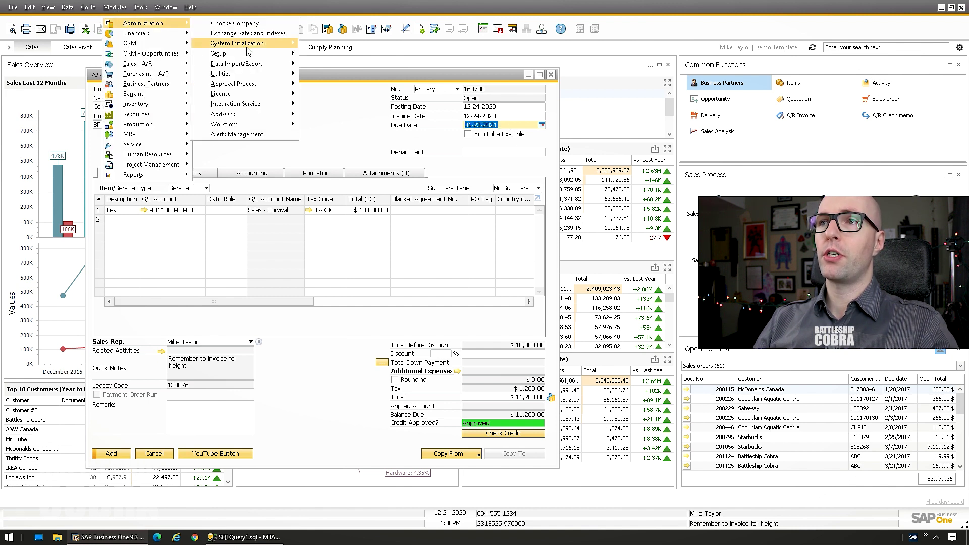
mouse_move(242, 43)
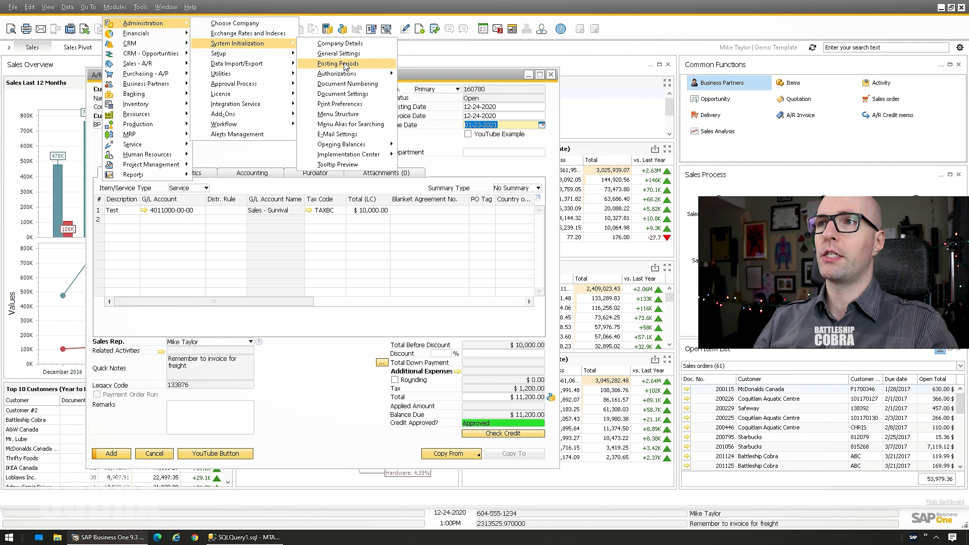
click(346, 64)
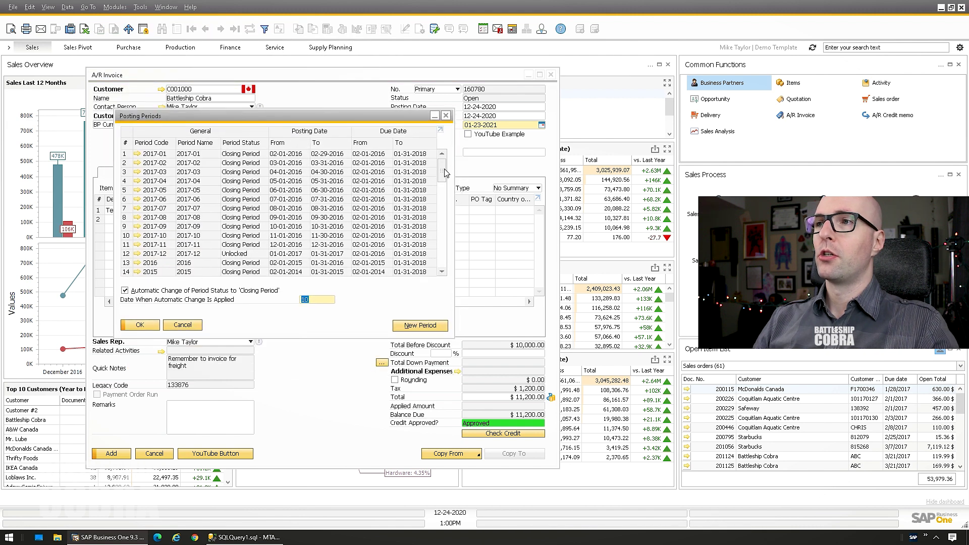
drag(444, 171, 443, 254)
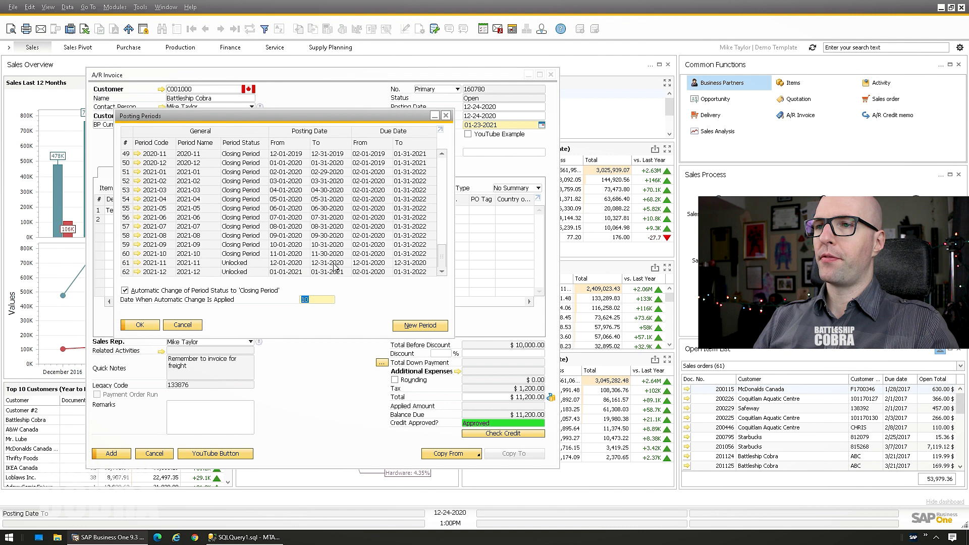
click(138, 262)
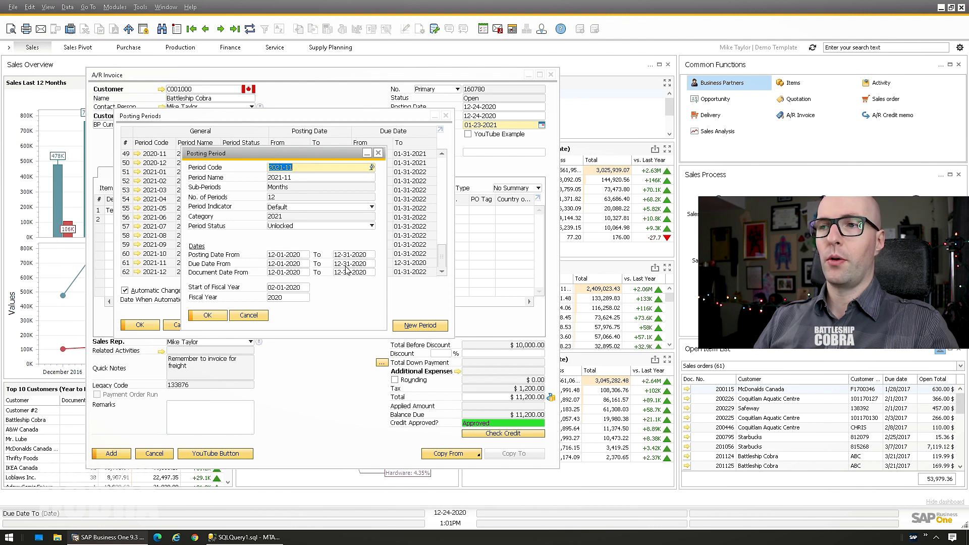
Step: Set the due date end of the 2021-11 period to 12-31-2021, update it and close the posting periods
double_click(363, 263)
text(12-31-2021)
key(Tab)
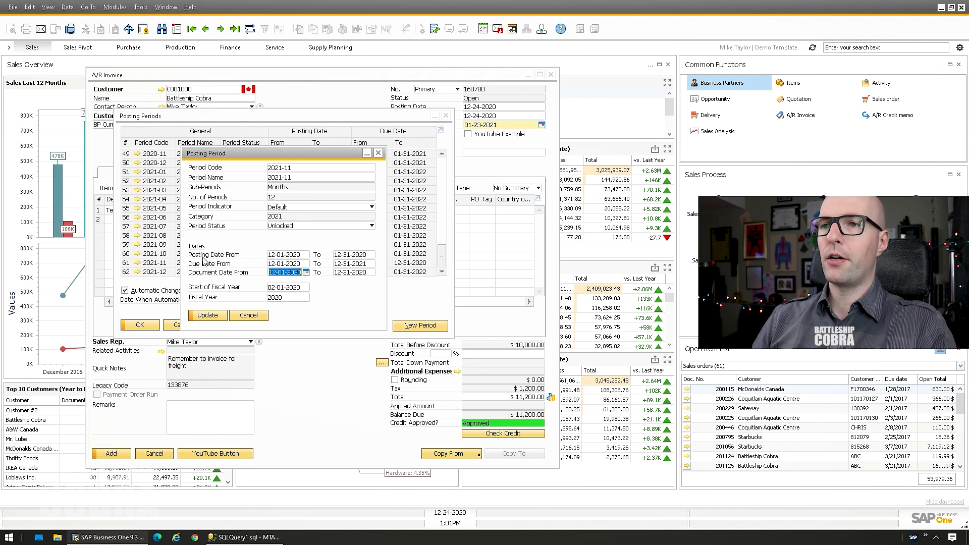
click(207, 316)
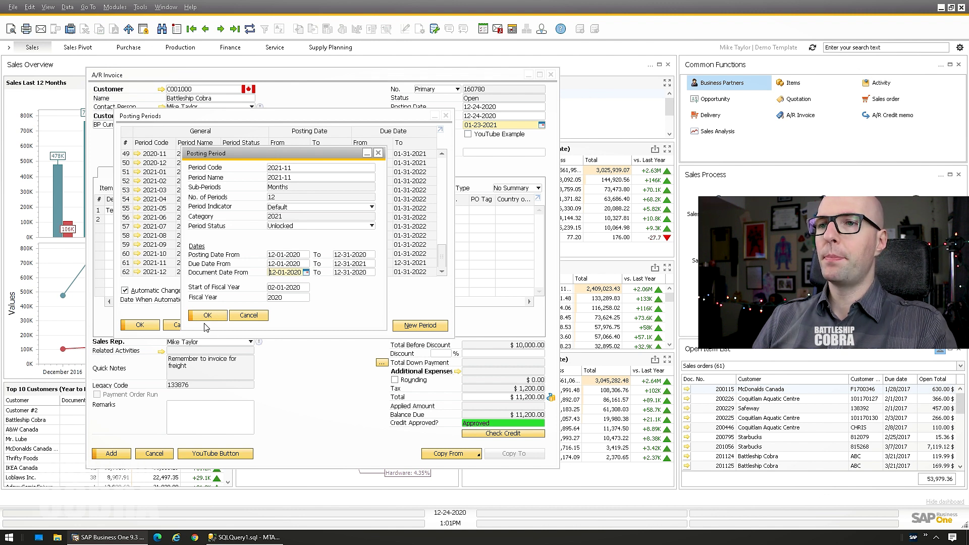
click(207, 317)
click(140, 325)
Step: Add the A/R invoice for Battleship Cobra and confirm the posting
key(shift+Tab)
click(116, 458)
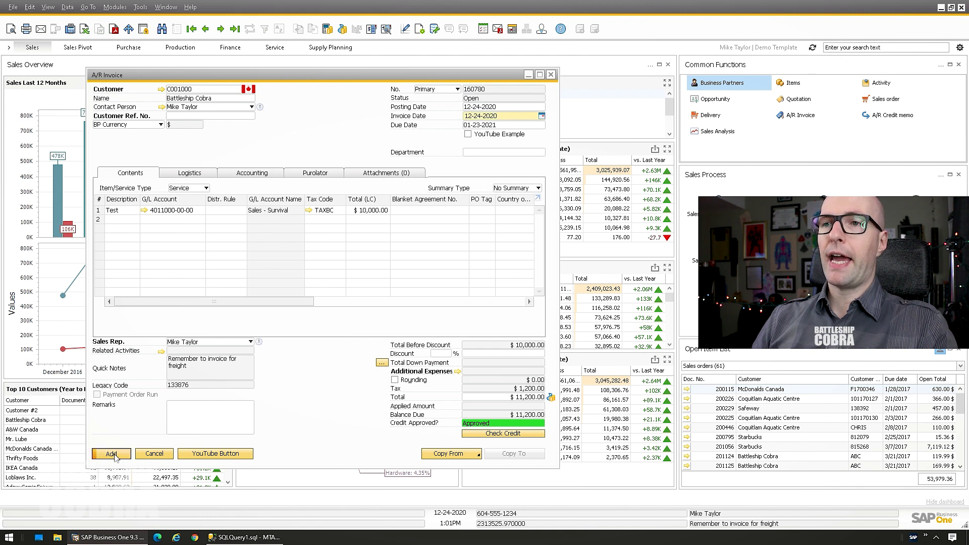
click(363, 282)
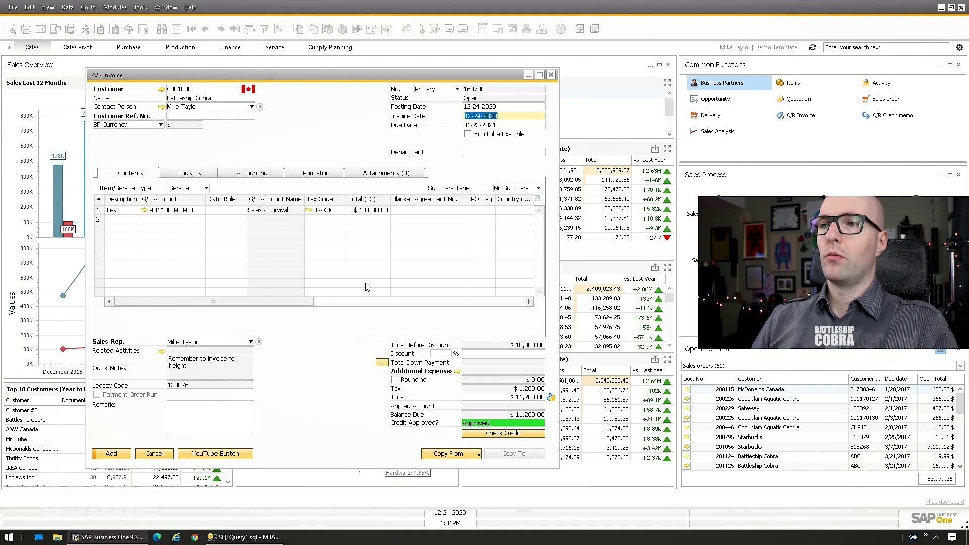